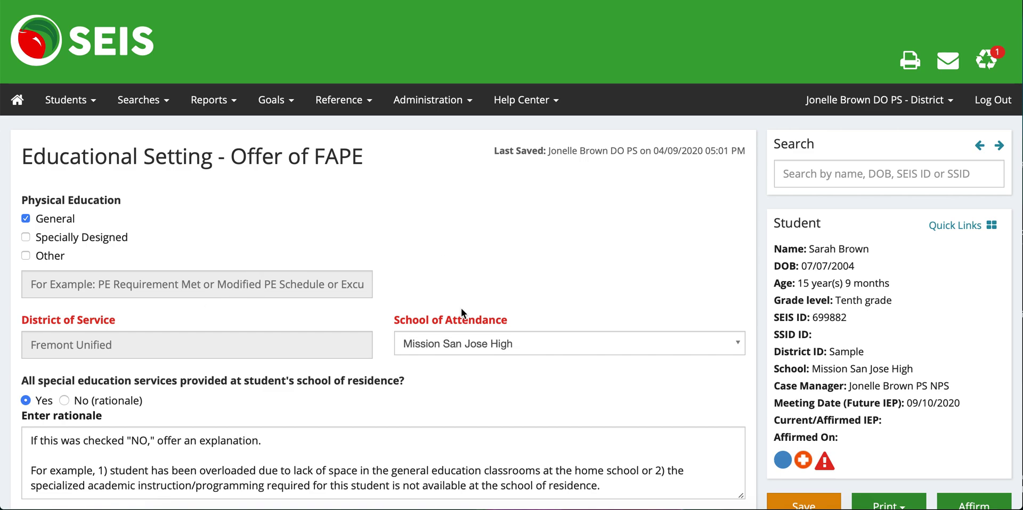
Review the School of Attendance, the school-of-residence services question and the Preschool Program Setting options without changing them.
click(463, 344)
click(464, 344)
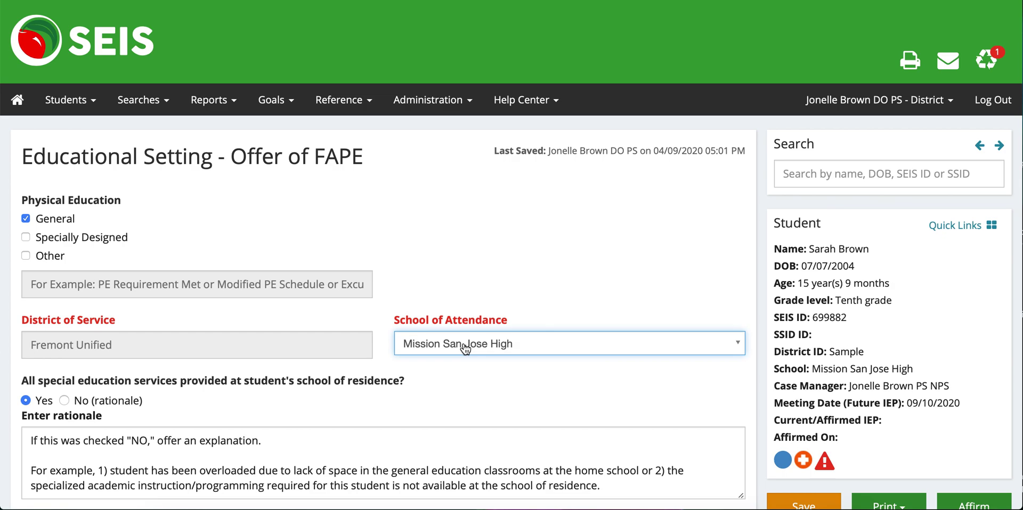
scroll(465, 348, down, 3)
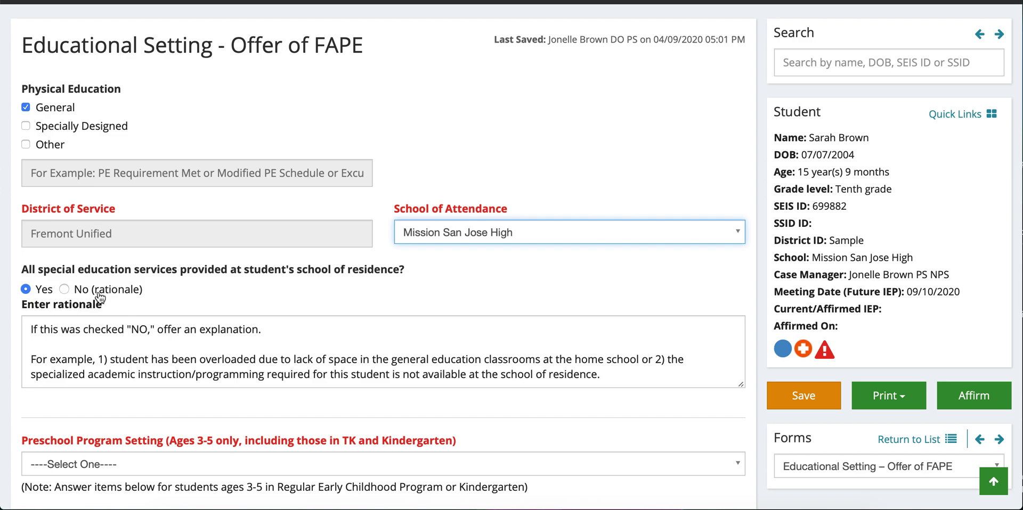
scroll(115, 302, down, 4)
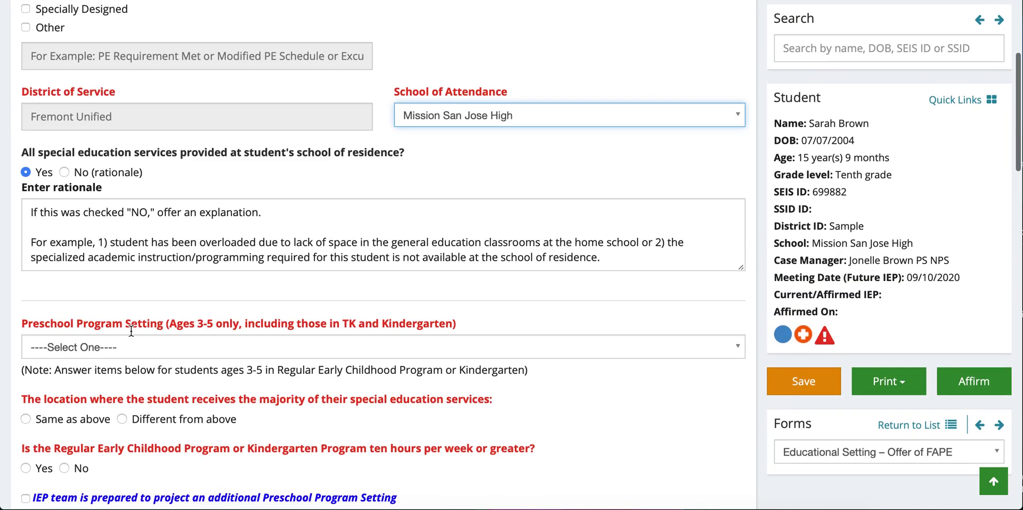
scroll(130, 335, down, 4)
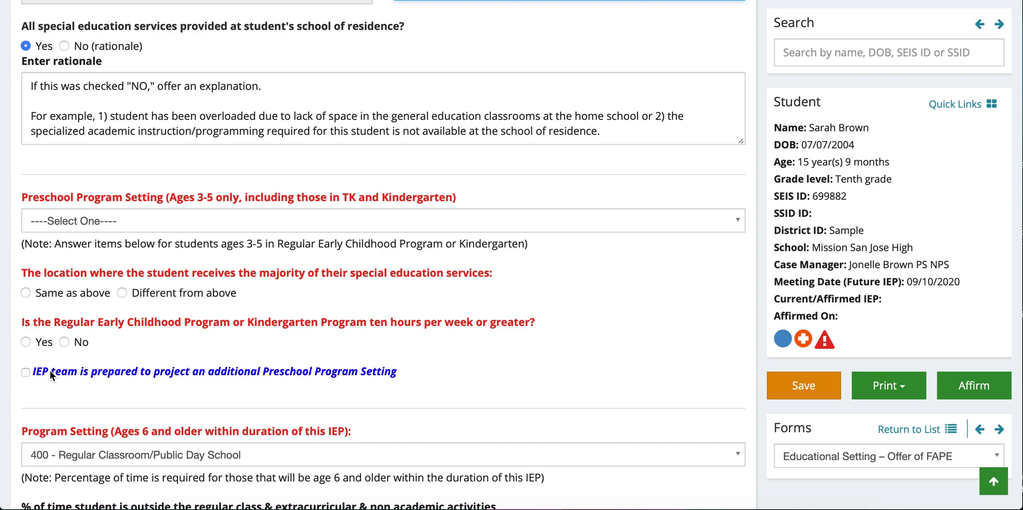
click(126, 224)
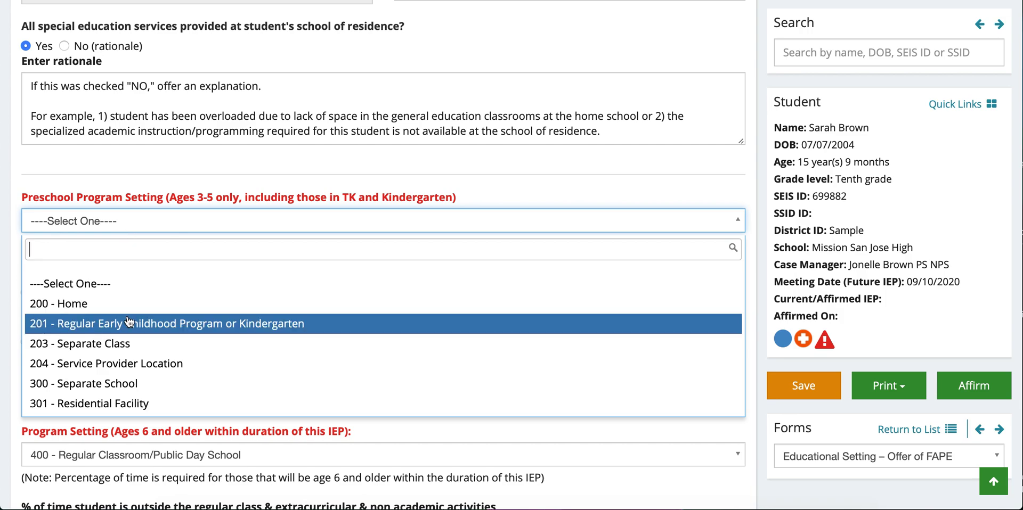
scroll(128, 322, down, 2)
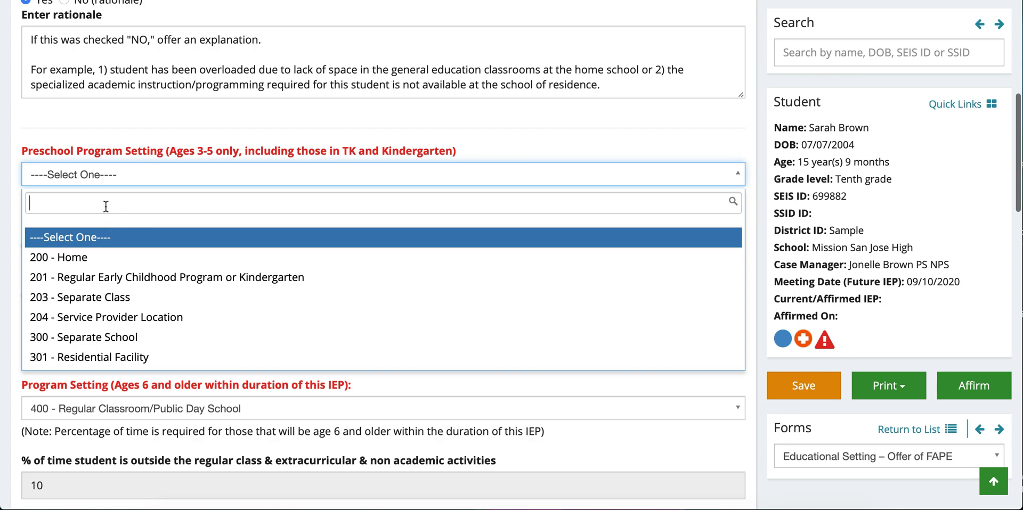
click(140, 177)
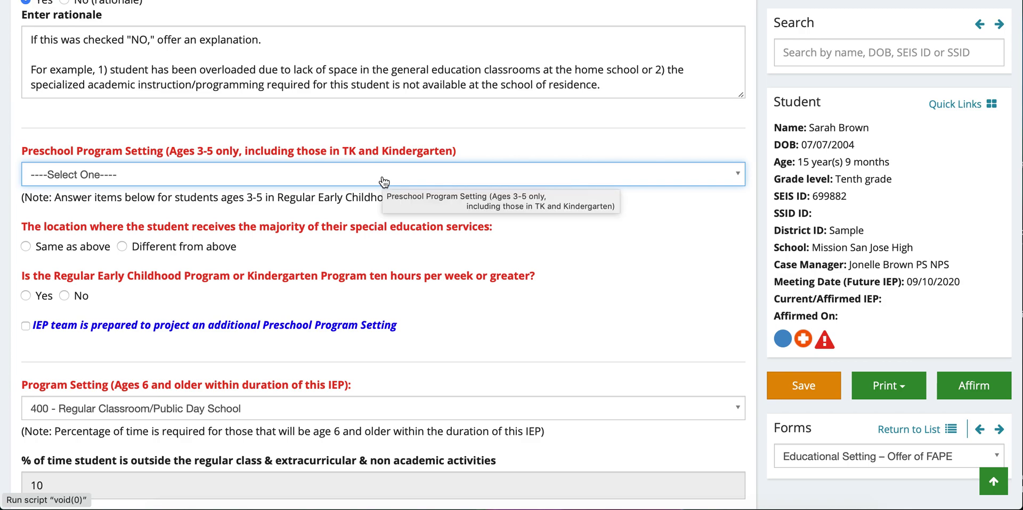
Choose 400 - Regular Classroom/Public Day School as the Program Setting for ages 6 and older and review the in-class percentage choices.
scroll(319, 256, down, 5)
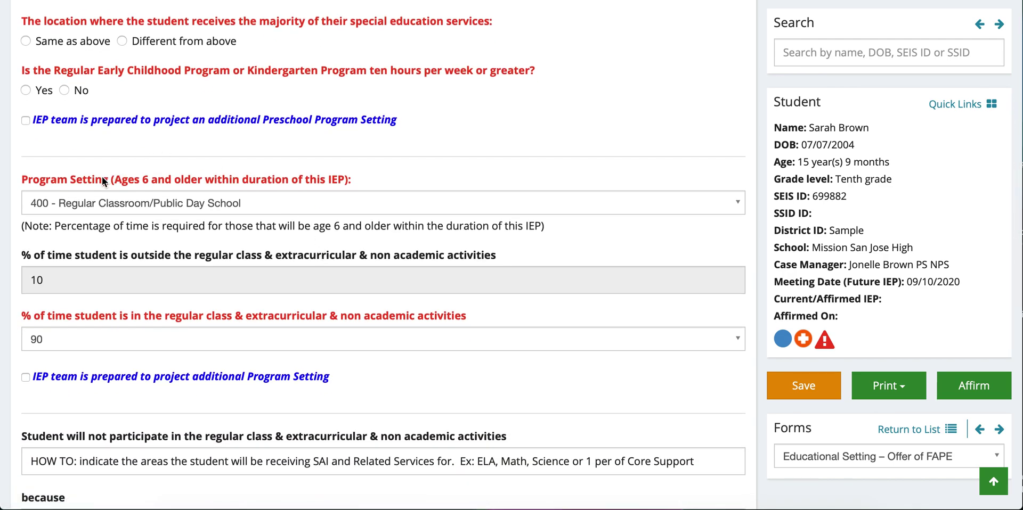
scroll(104, 199, up, 1)
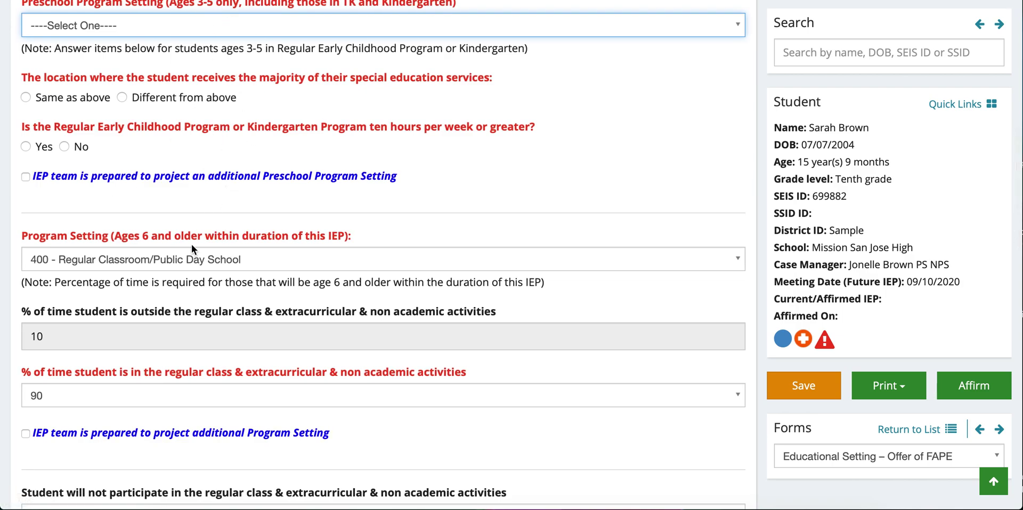
scroll(172, 272, down, 1)
scroll(171, 271, down, 2)
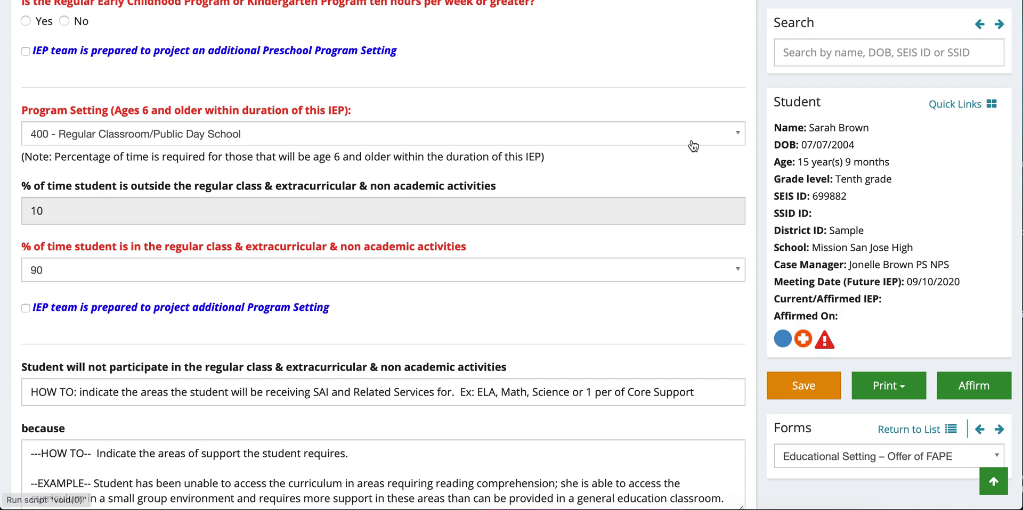
click(738, 139)
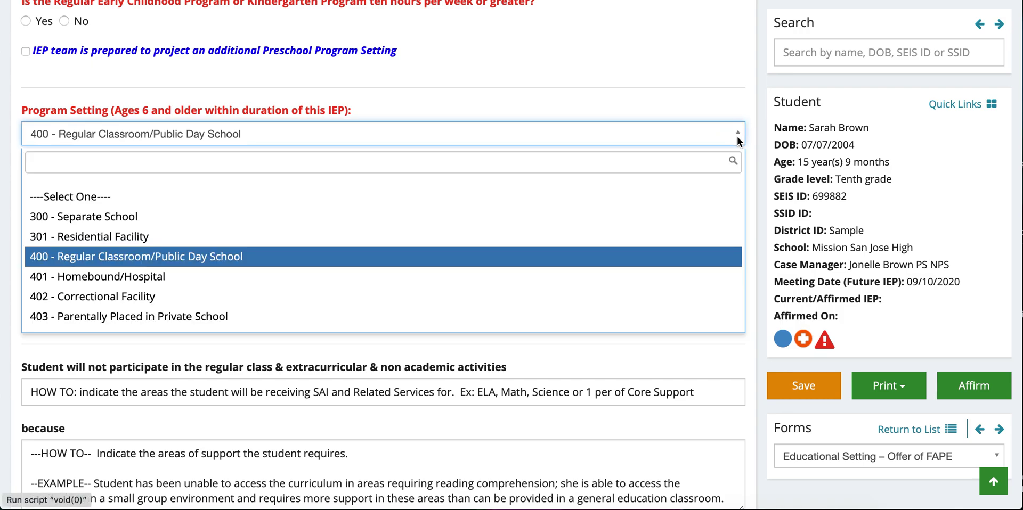
click(738, 140)
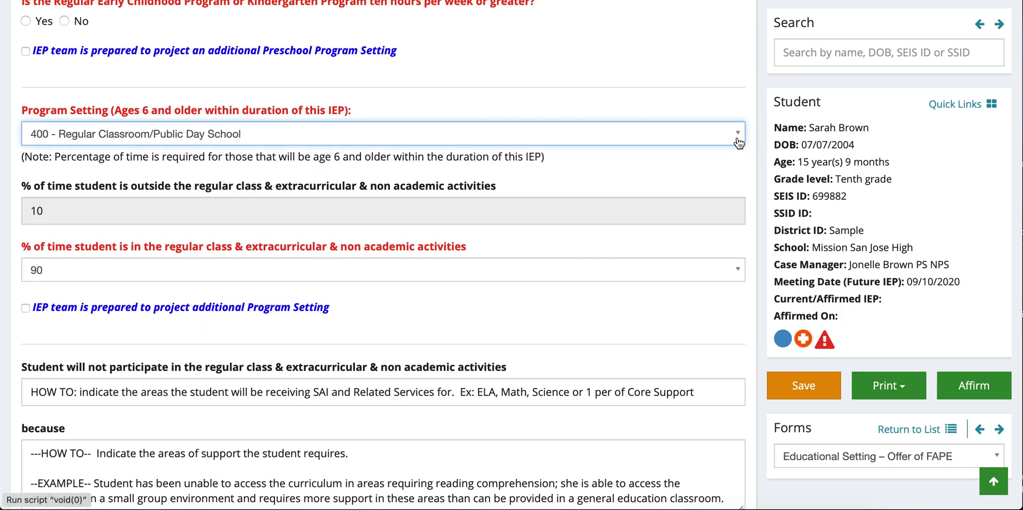
click(738, 140)
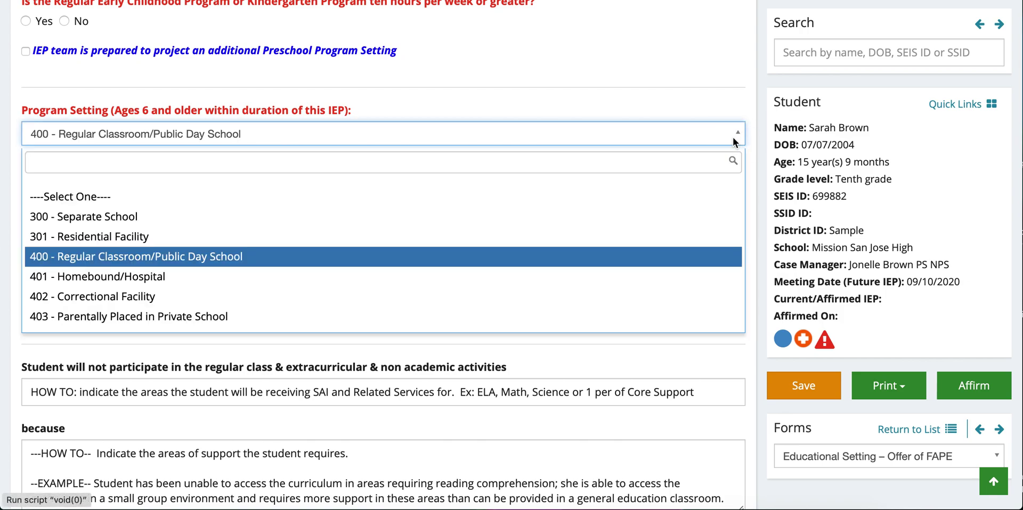
click(214, 257)
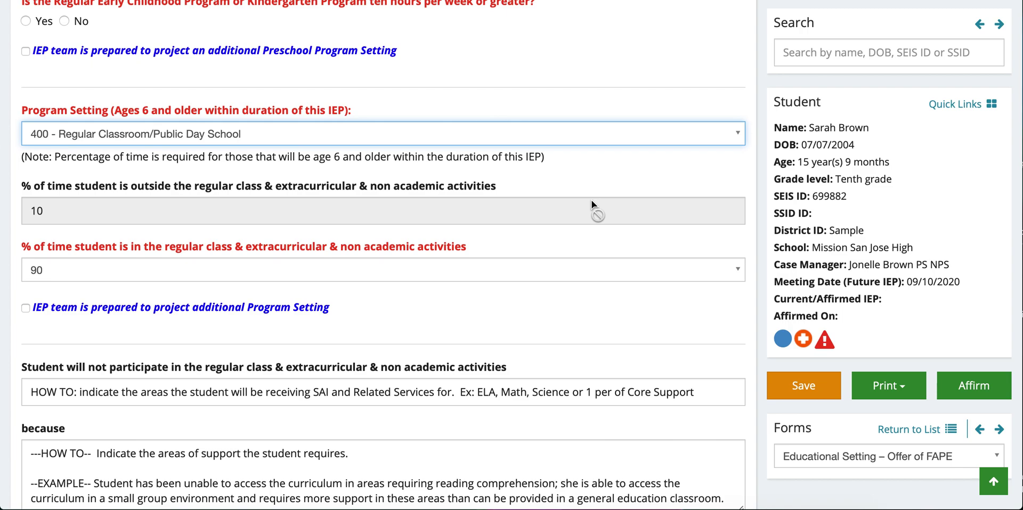
click(56, 272)
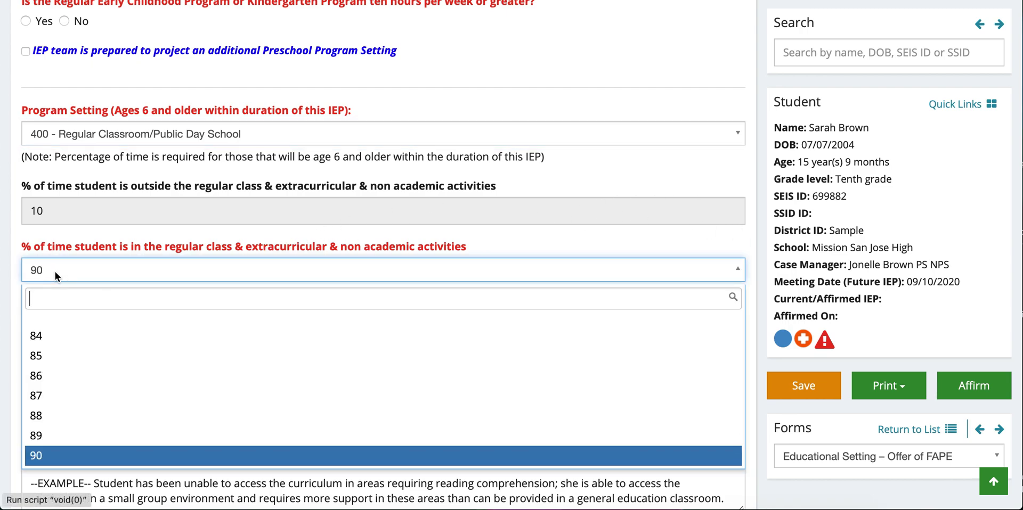
click(55, 271)
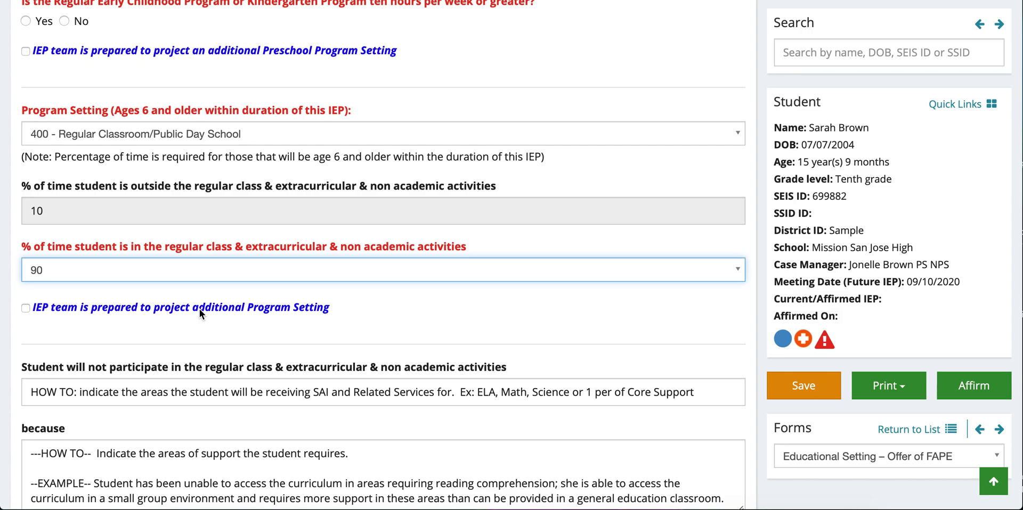
Mark that the IEP team is prepared to project an additional Program Setting, with start date 08/26/2020.
click(25, 308)
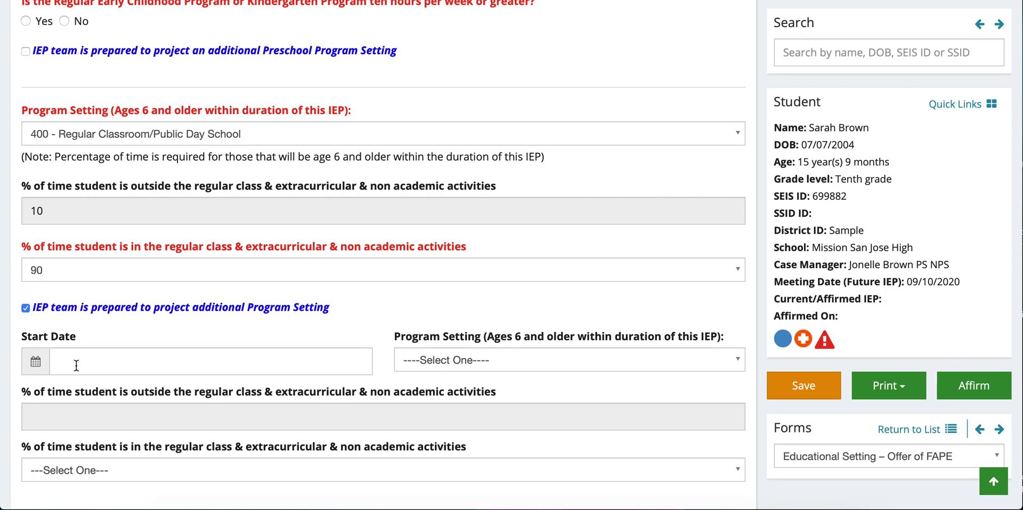
scroll(76, 366, down, 1)
scroll(76, 366, down, 1)
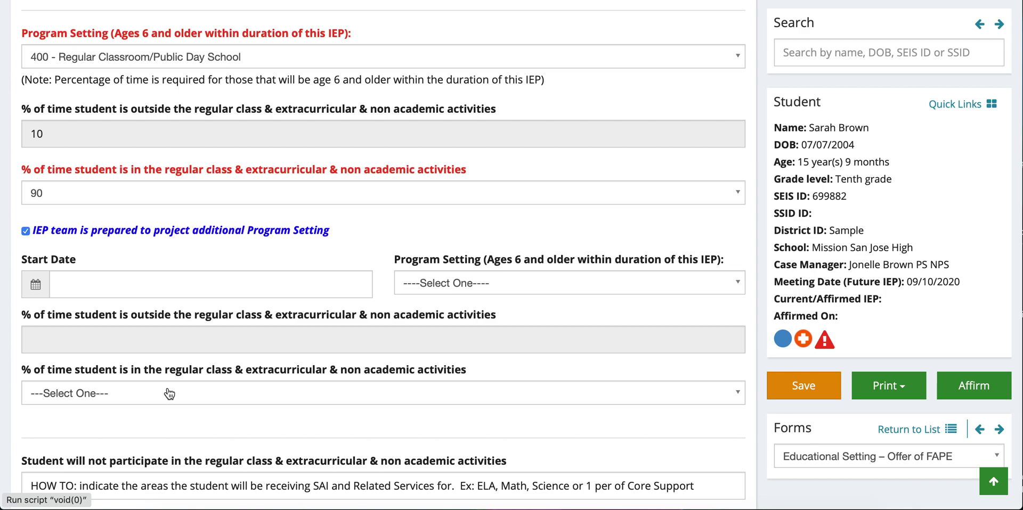
click(160, 284)
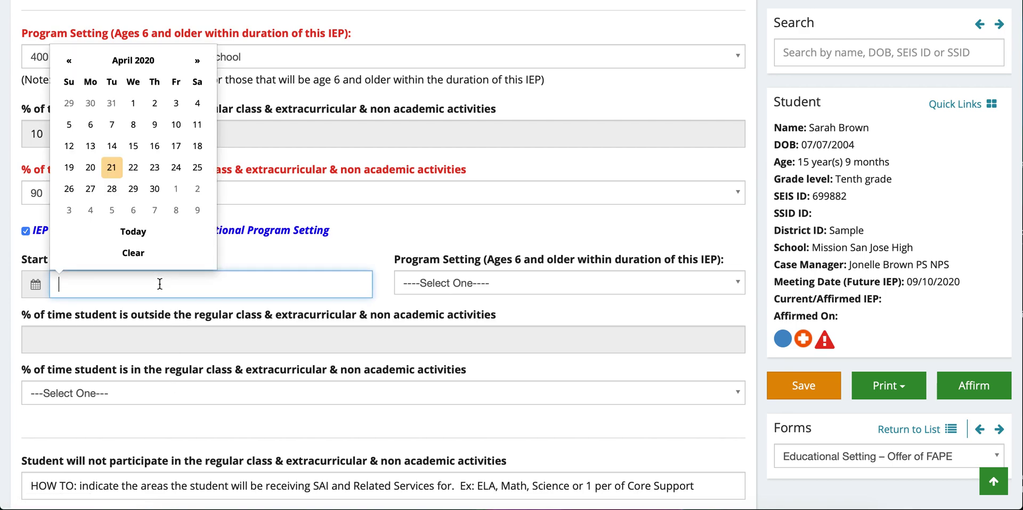
click(198, 61)
click(197, 61)
click(197, 61)
click(197, 60)
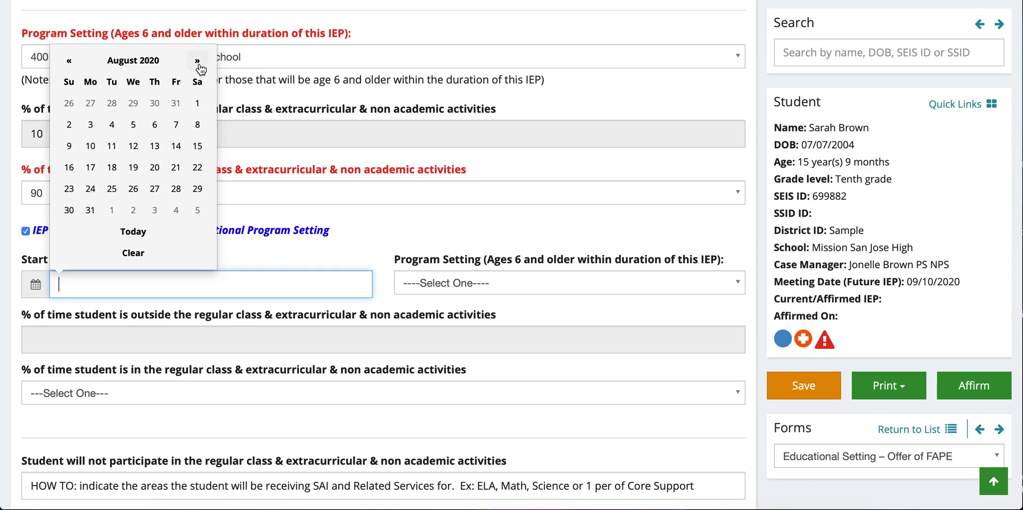
click(132, 189)
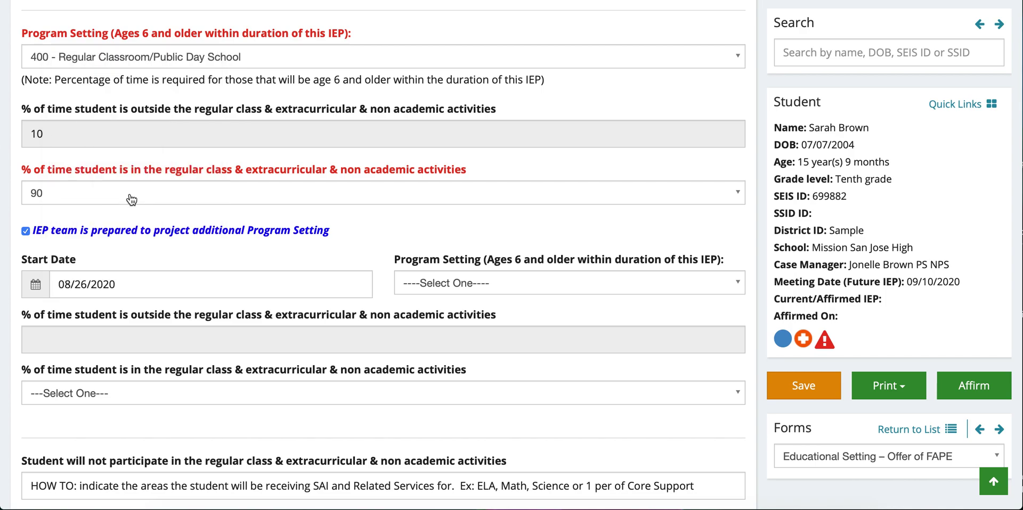
Set the projected Program Setting to 400 - Regular Classroom/Public Day School with 85% of time in the regular class.
click(462, 290)
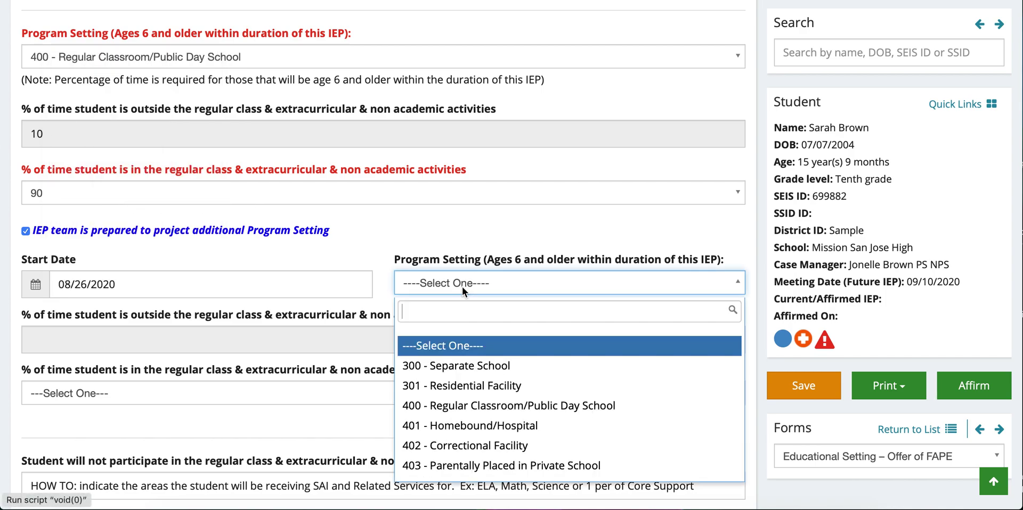
click(495, 409)
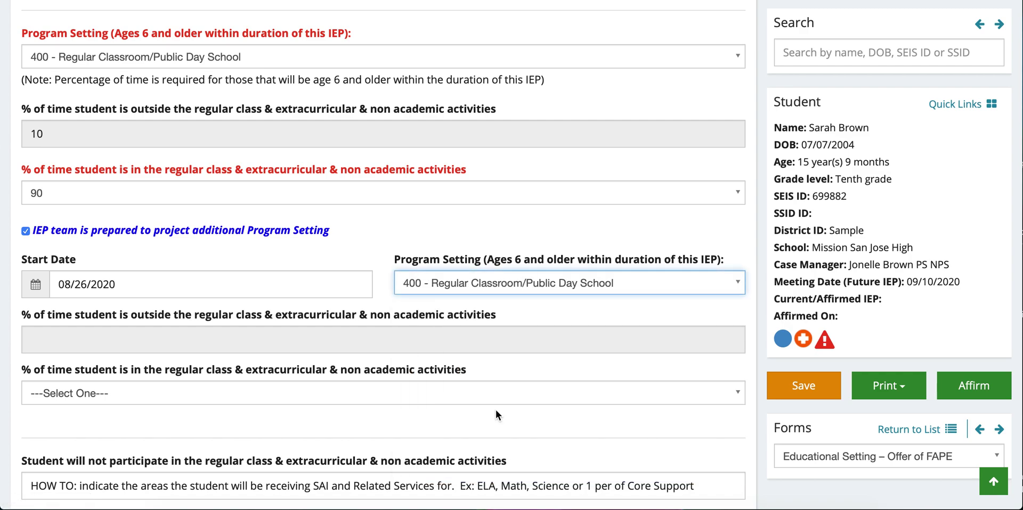
click(459, 400)
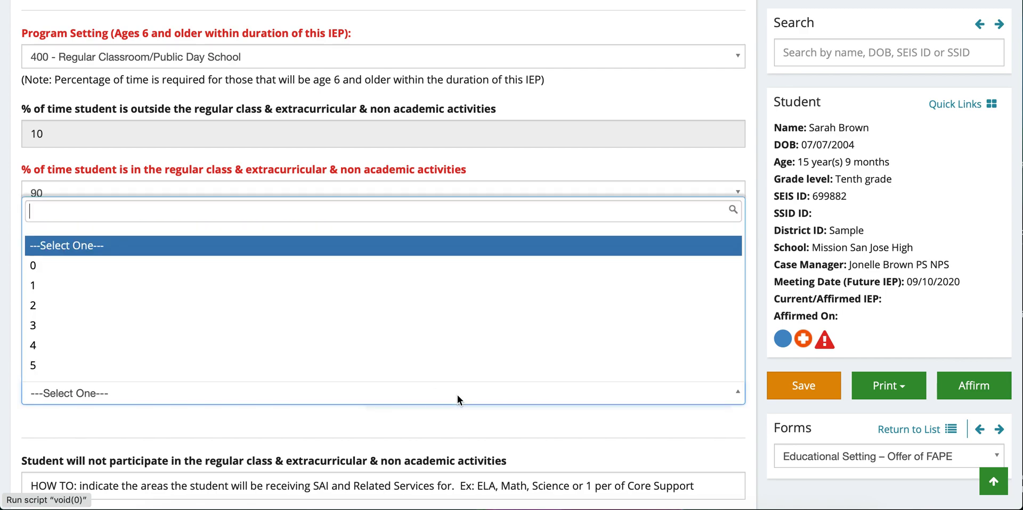
scroll(458, 333, down, 10)
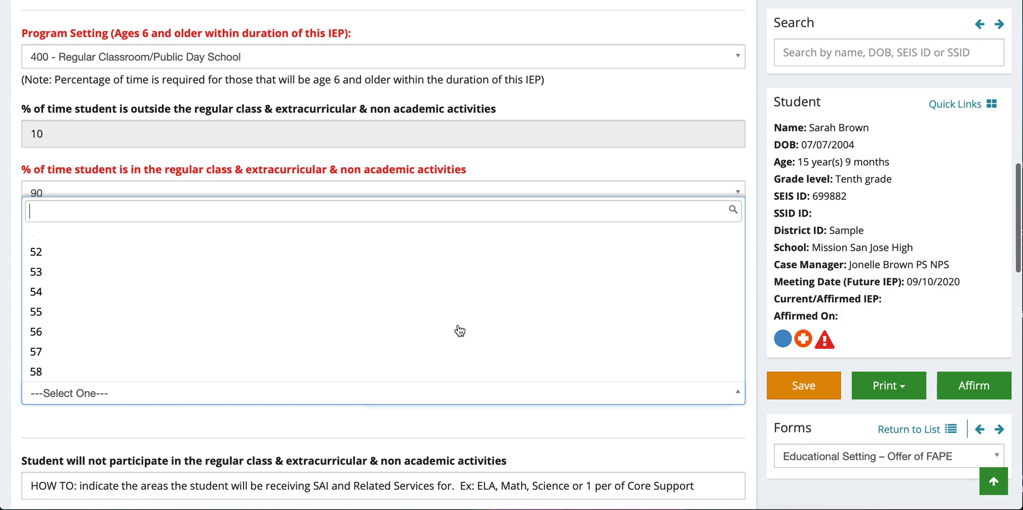
scroll(195, 325, down, 5)
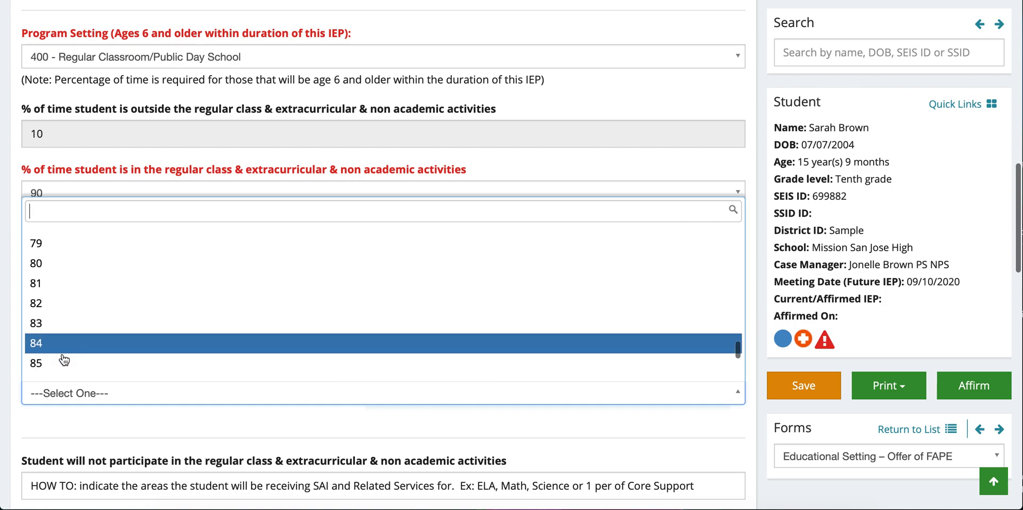
click(59, 363)
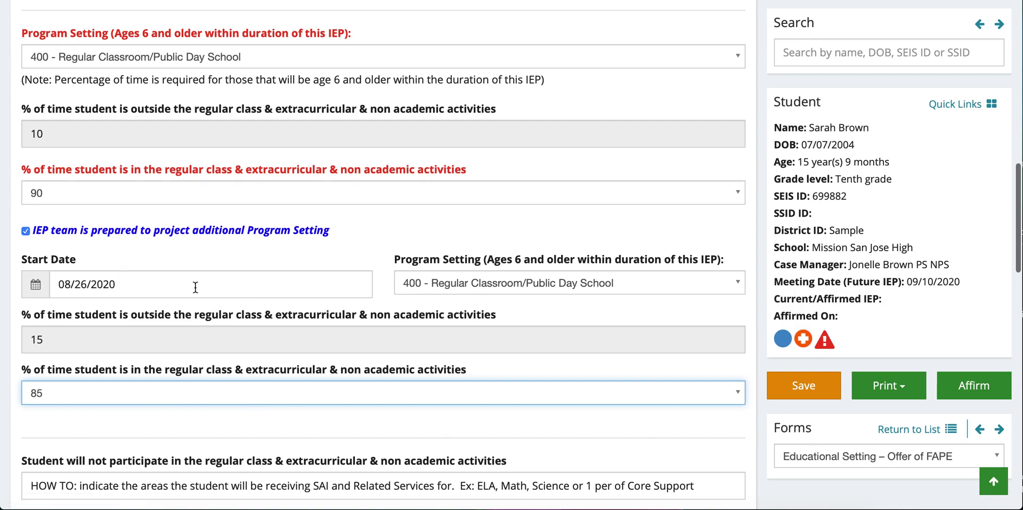
Try to turn off the additional Program Setting projection, and clear its start date and program setting.
click(24, 231)
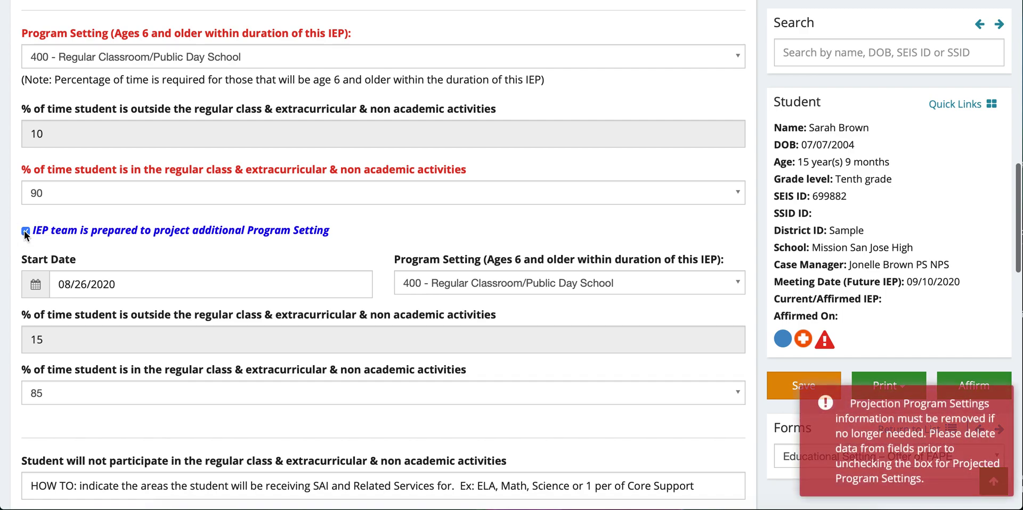
click(163, 276)
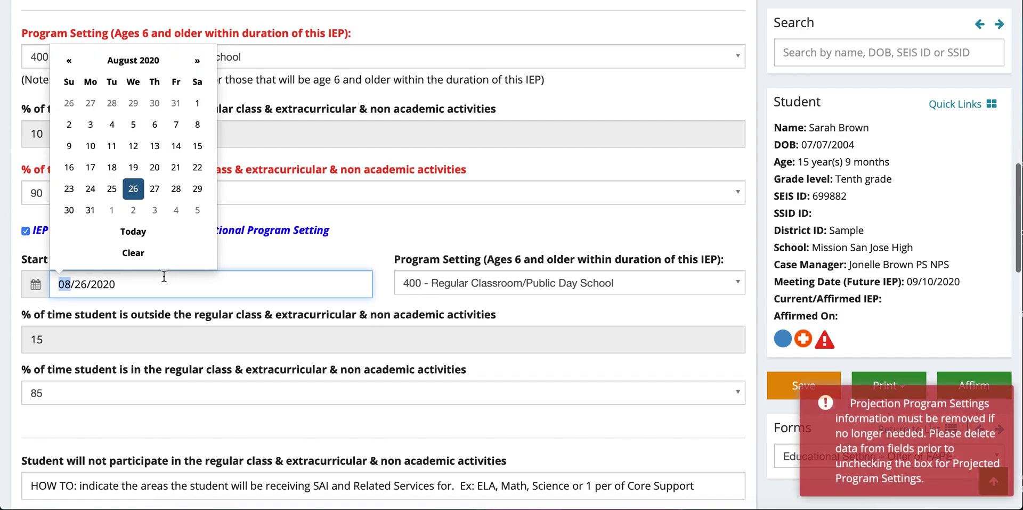
key(super+a)
key(BackSpace)
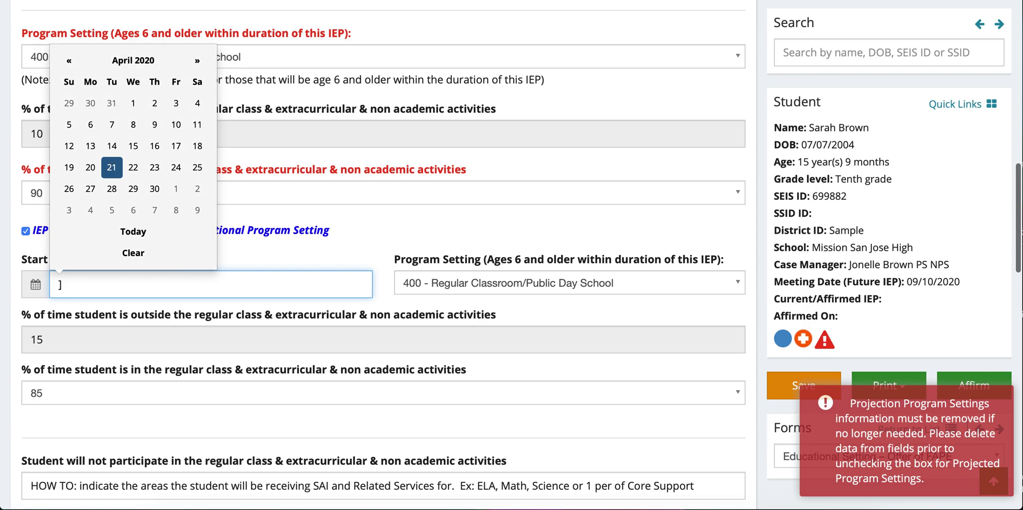
click(500, 284)
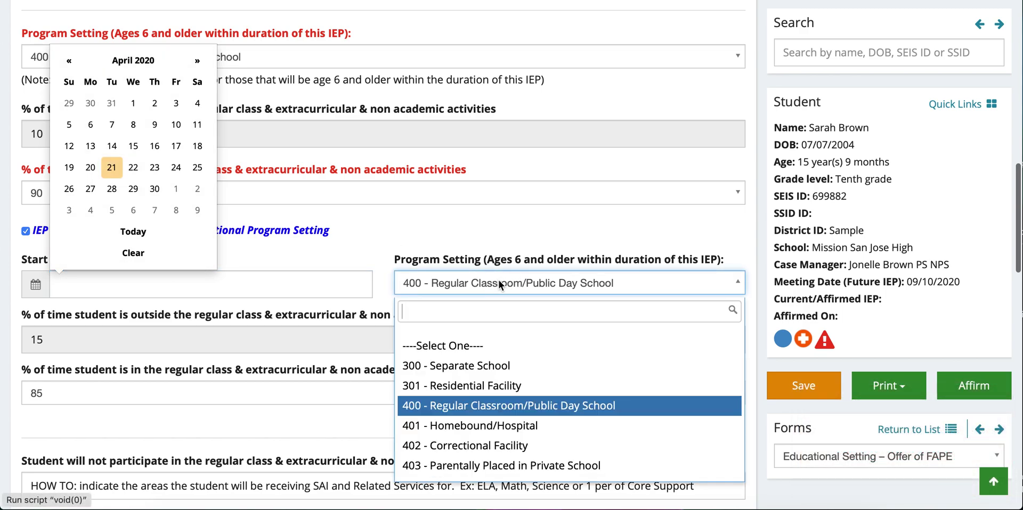
click(469, 346)
Set the projected percentage of time in the regular class to 0 and try to turn off the additional Program Setting projection.
click(38, 394)
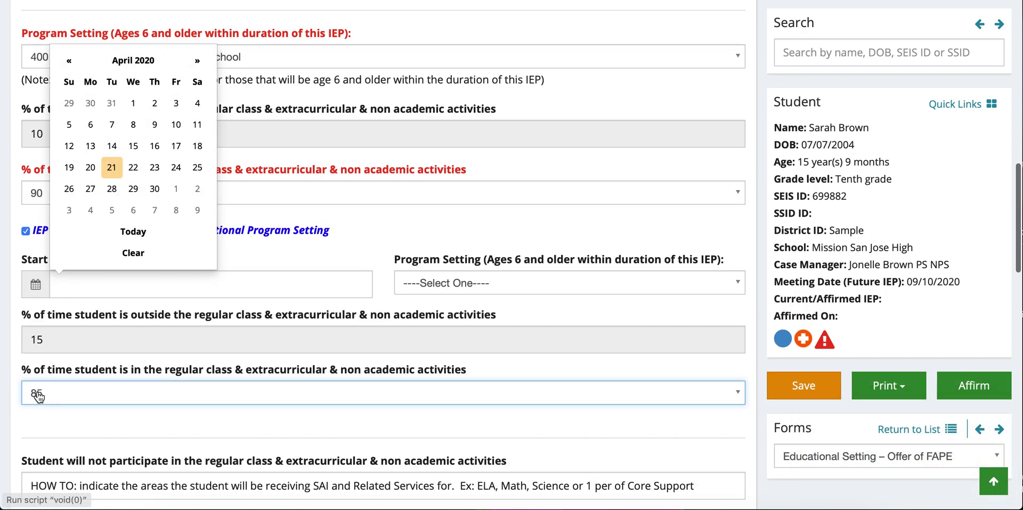
click(63, 398)
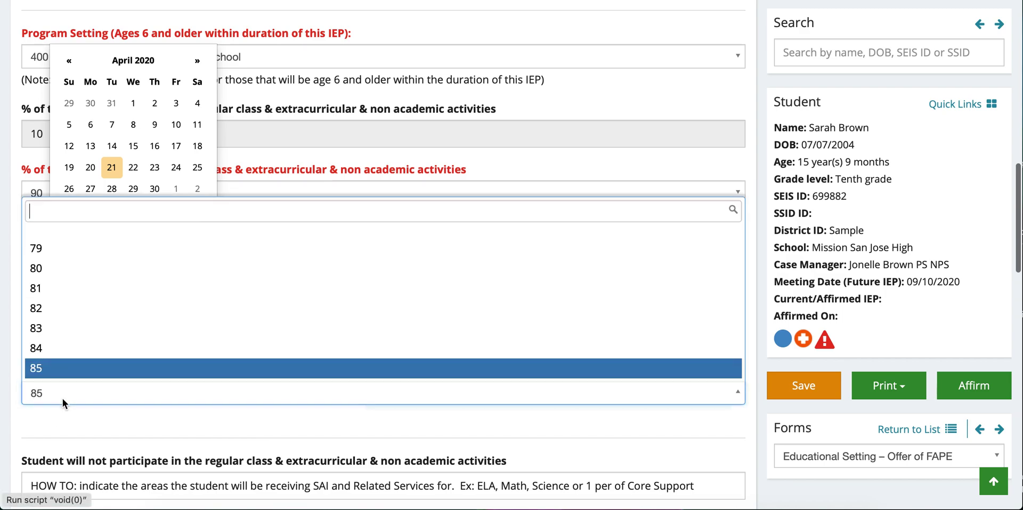
text(0)
key(Return)
scroll(190, 330, down, 3)
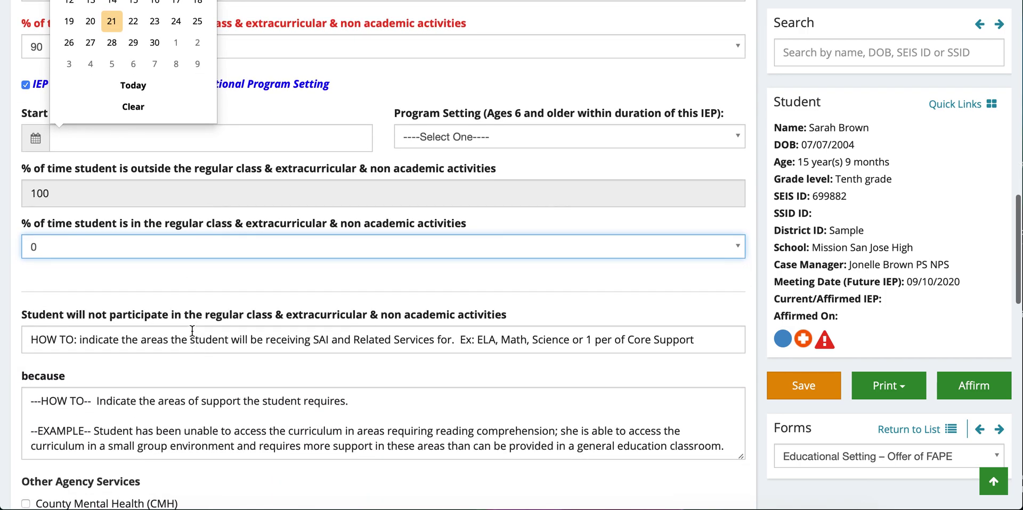
click(167, 282)
click(25, 84)
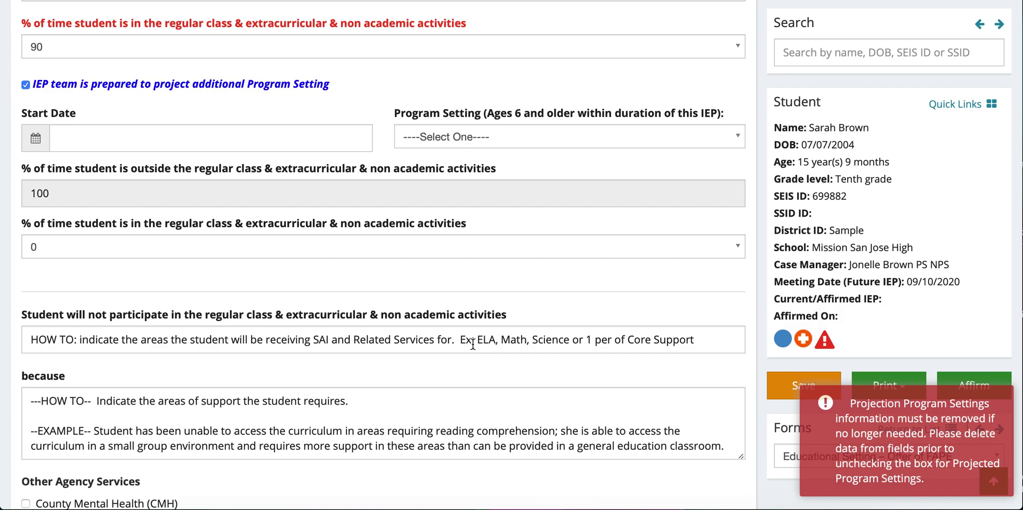
Clear the projected percentage of time in the regular class by resetting it to Select One, and turn off the additional Program Setting projection.
click(25, 85)
click(56, 250)
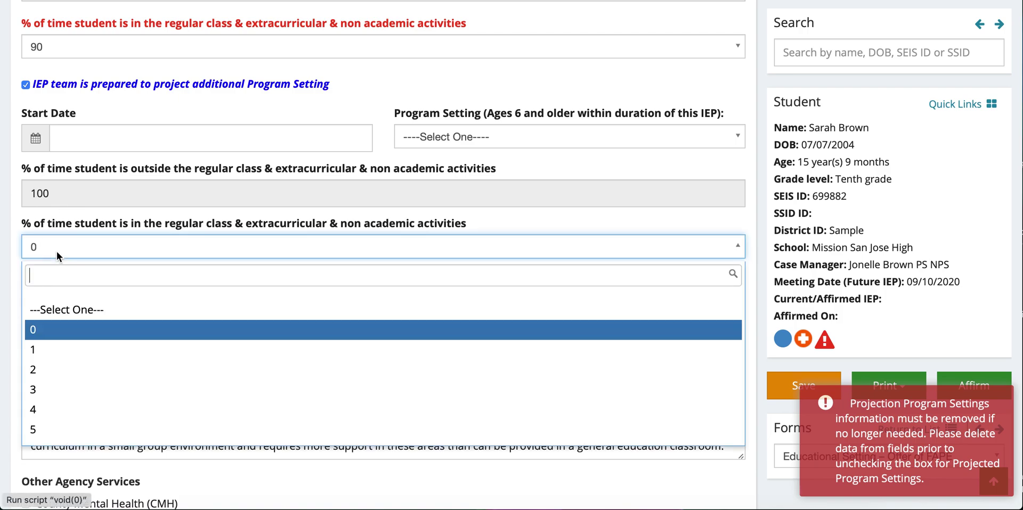
click(59, 290)
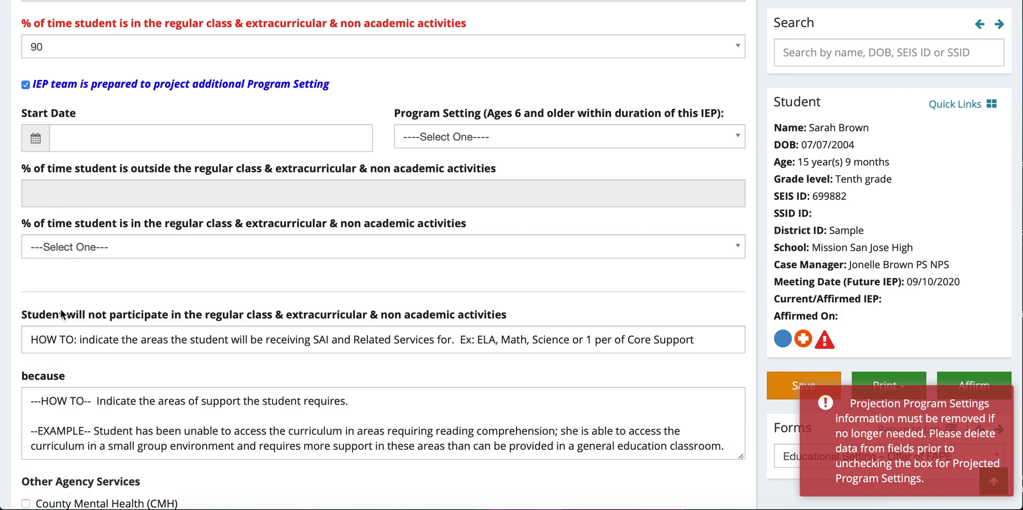
click(26, 85)
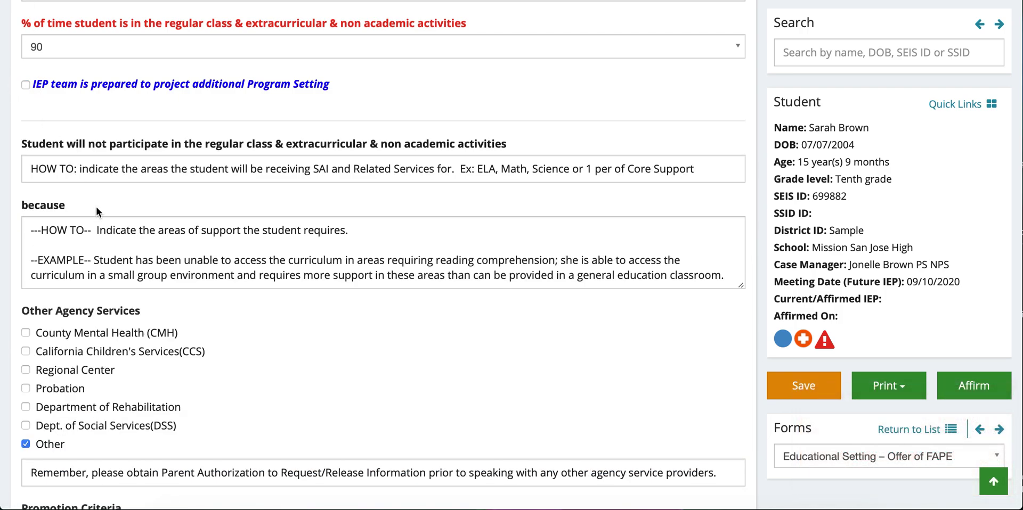
Deselect Progress on Goals in the Promotion Criteria.
scroll(35, 120, down, 2)
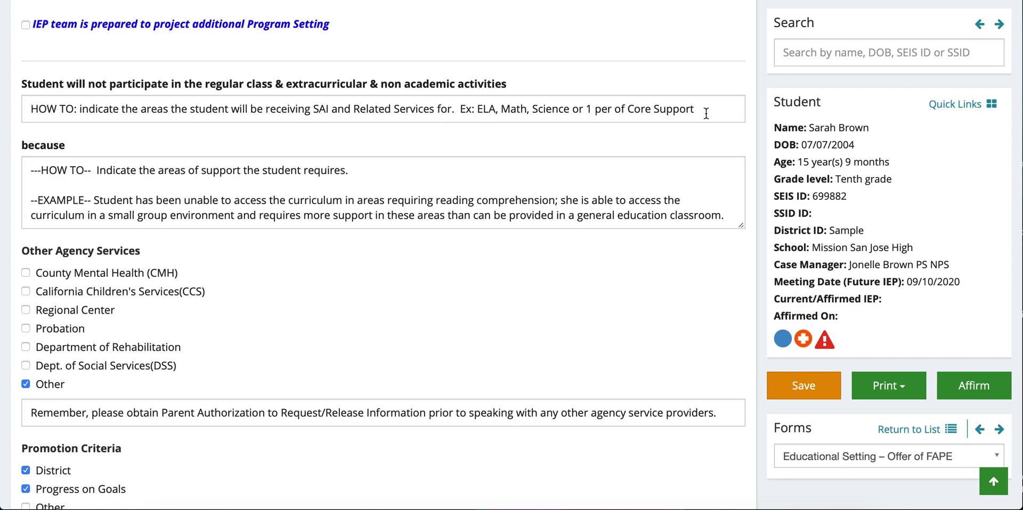
mouse_move(695, 108)
mouse_down()
mouse_move(593, 108)
mouse_move(696, 109)
mouse_up()
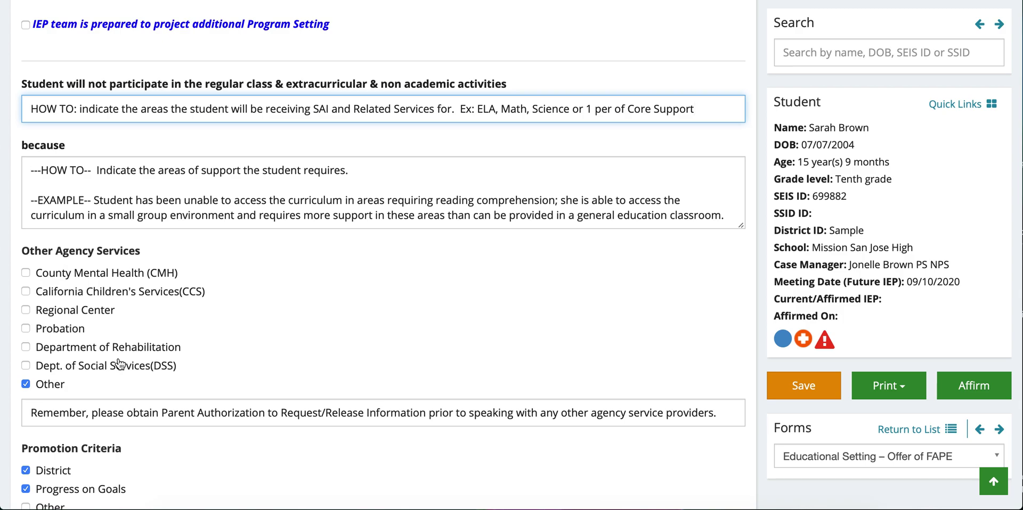
scroll(203, 362, down, 5)
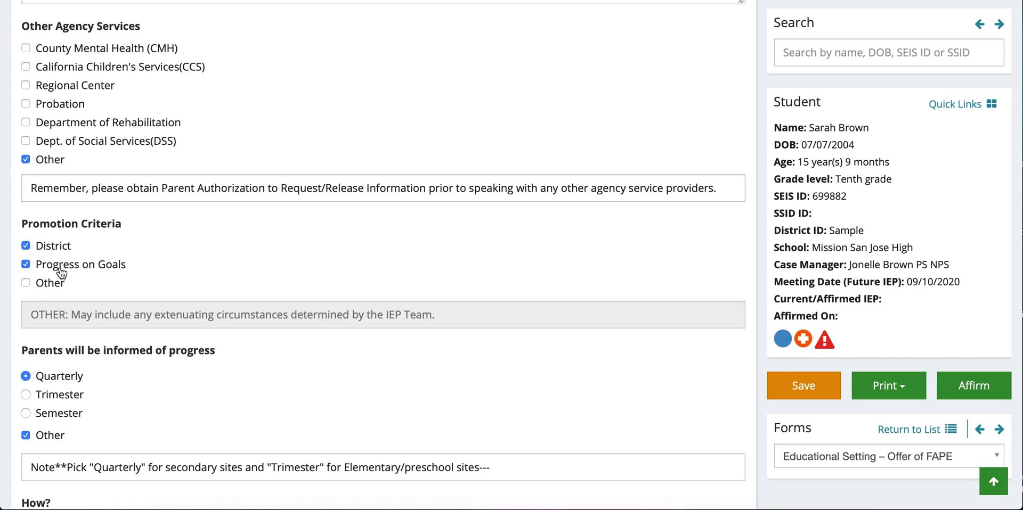
click(33, 268)
Review how and when parents will be informed of progress, and the Activities to Support Transition section.
scroll(75, 347, down, 3)
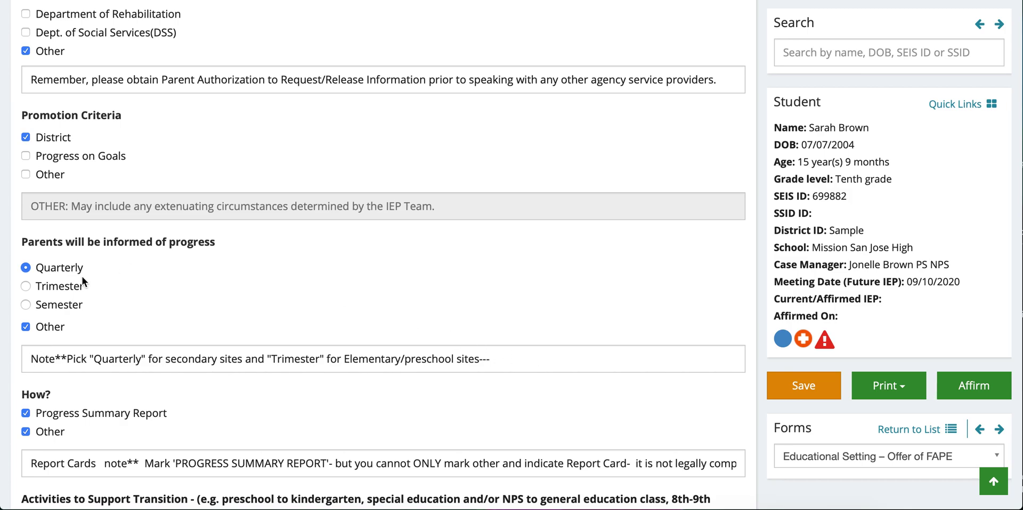
scroll(90, 281, down, 5)
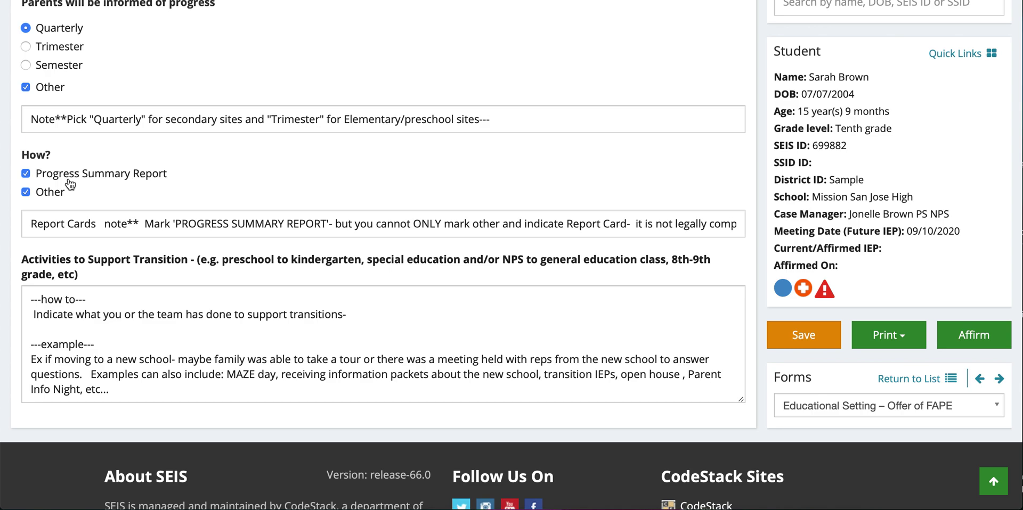
scroll(73, 256, down, 5)
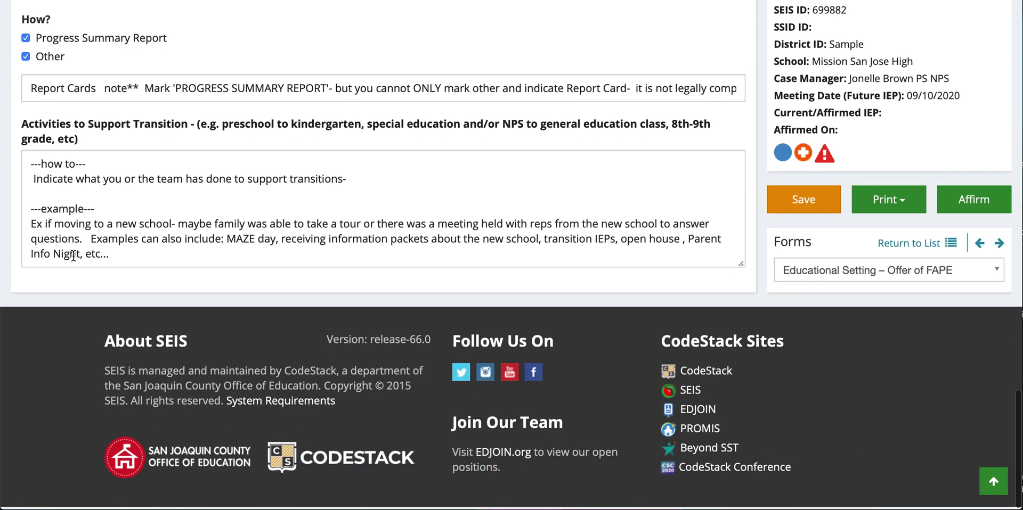